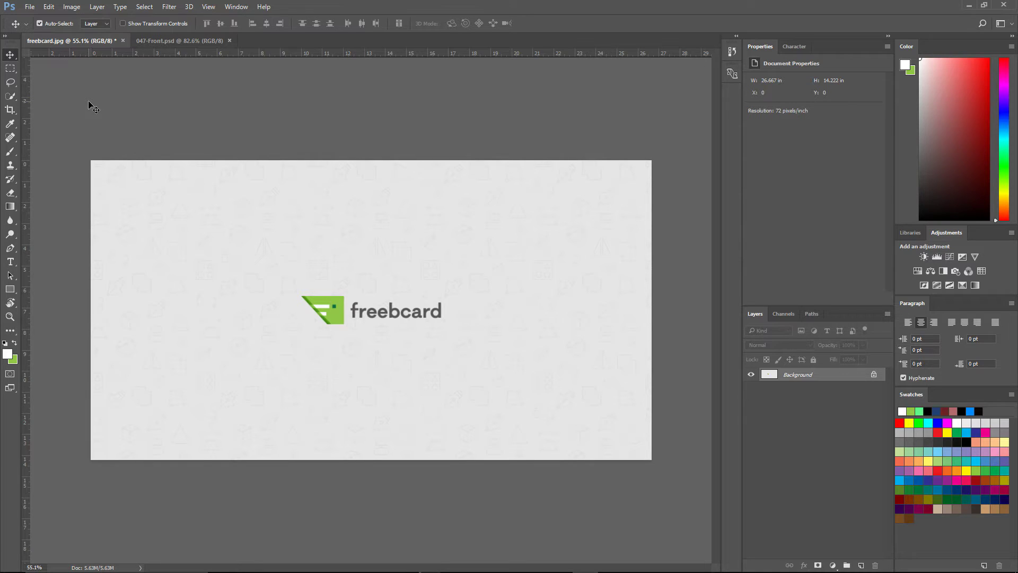
Open the File menu over the freebcard image.
left_click(30, 7)
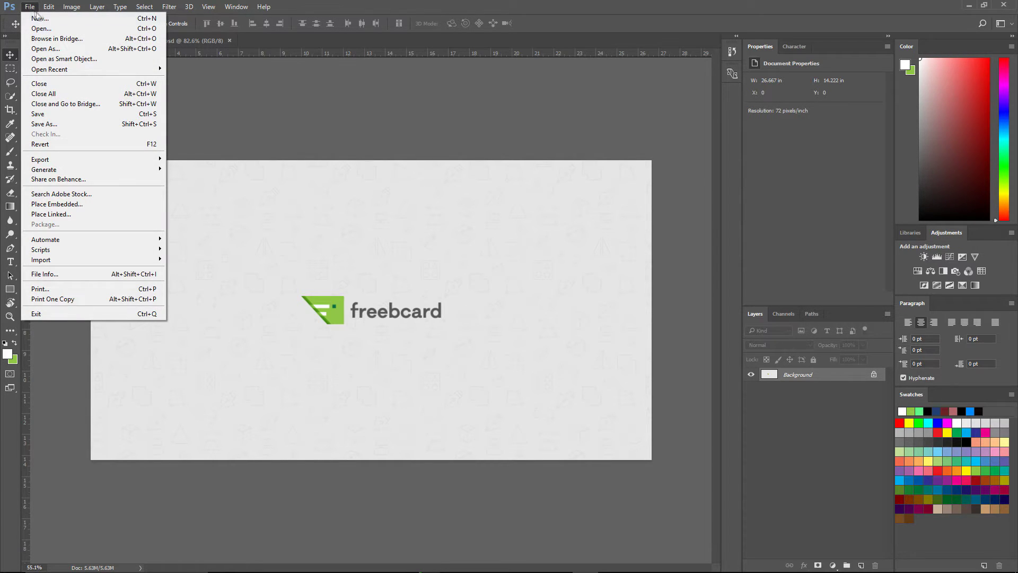
Create Untitled-1 at 3.5 × 2 inches, 300 pixels/inch, CMYK Color.
left_click(38, 17)
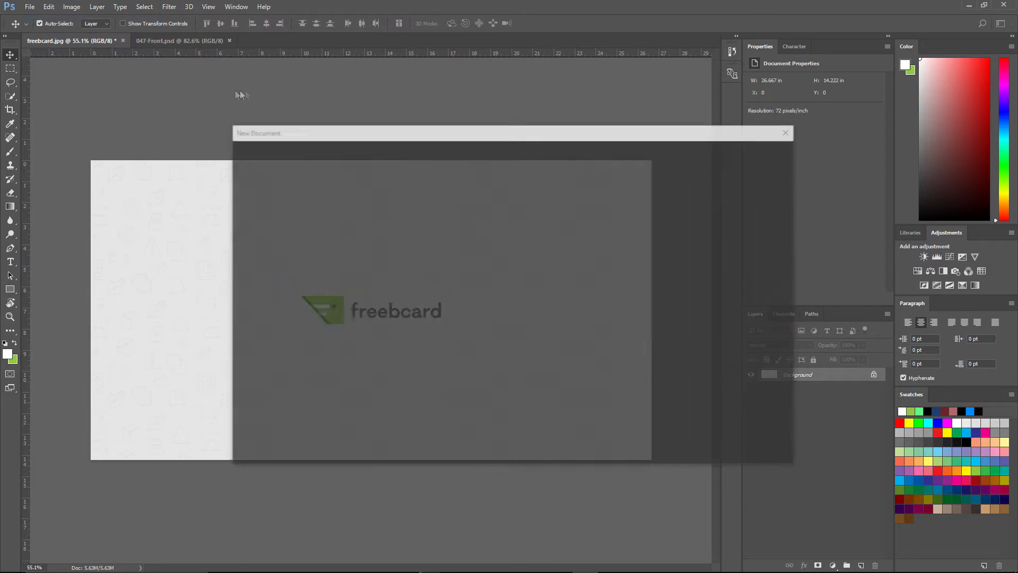
left_click(738, 230)
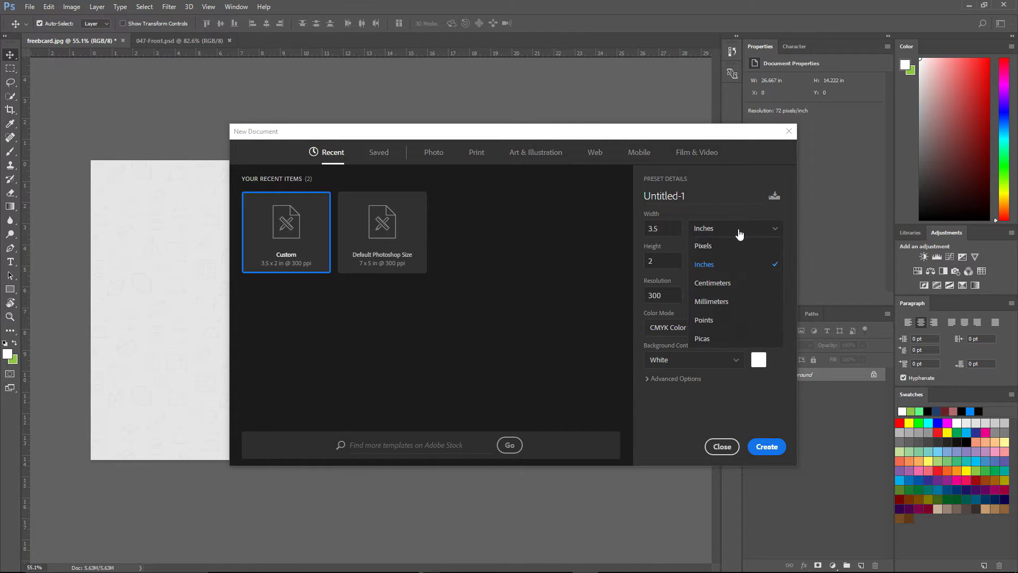
left_click(722, 264)
double_click(669, 229)
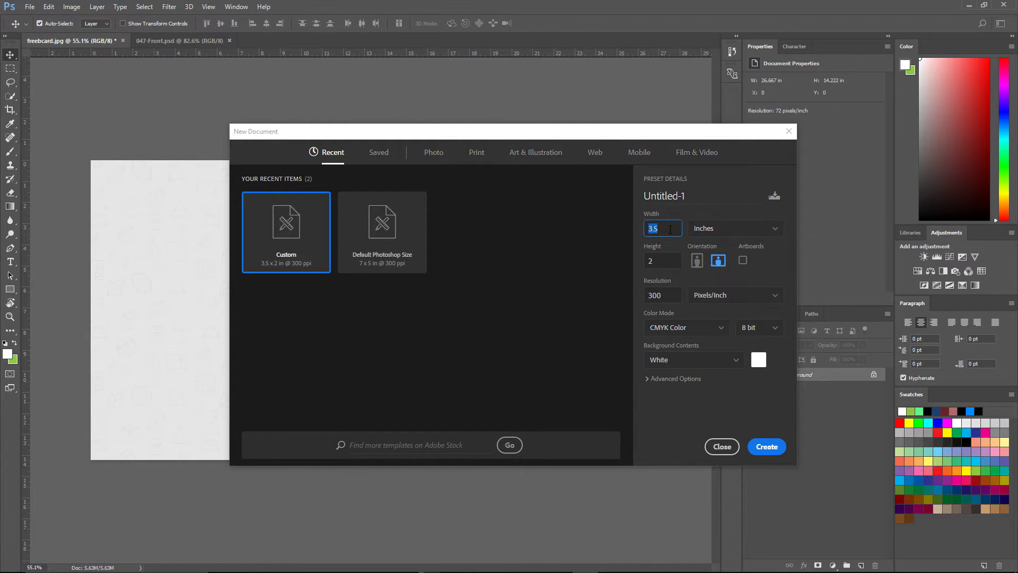
double_click(665, 261)
double_click(648, 295)
left_click(708, 295)
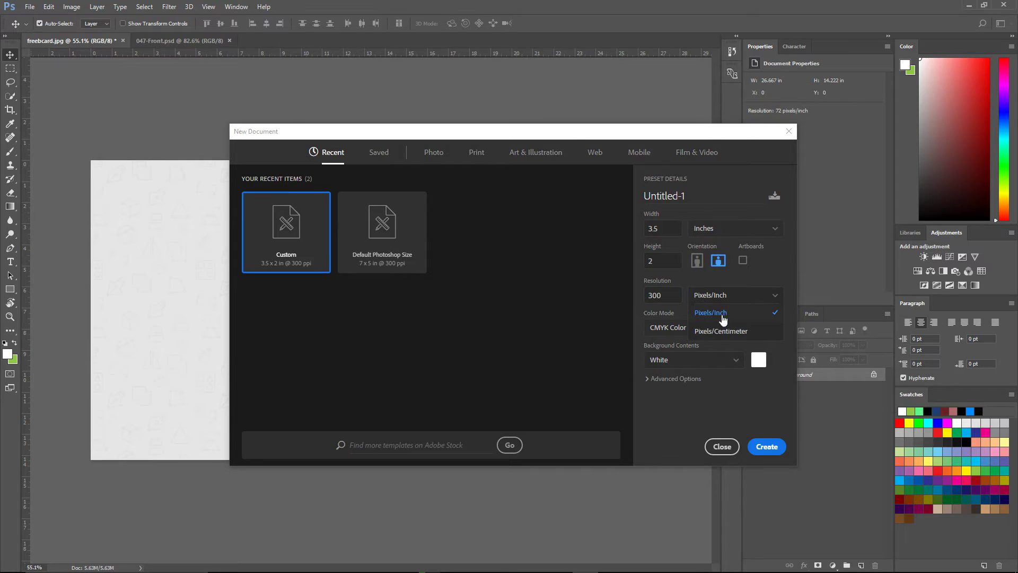
left_click(712, 314)
left_click(689, 330)
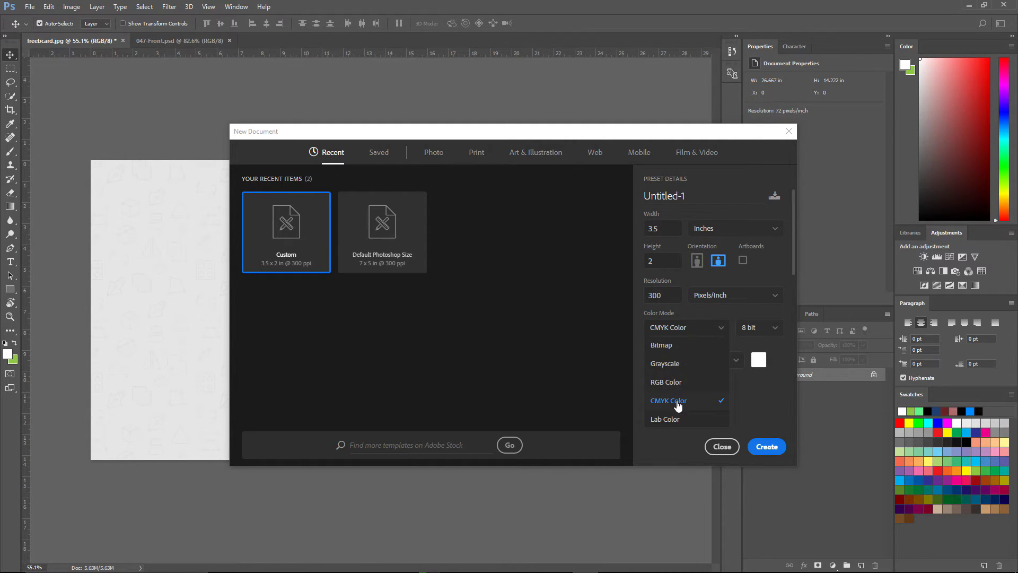
left_click(678, 403)
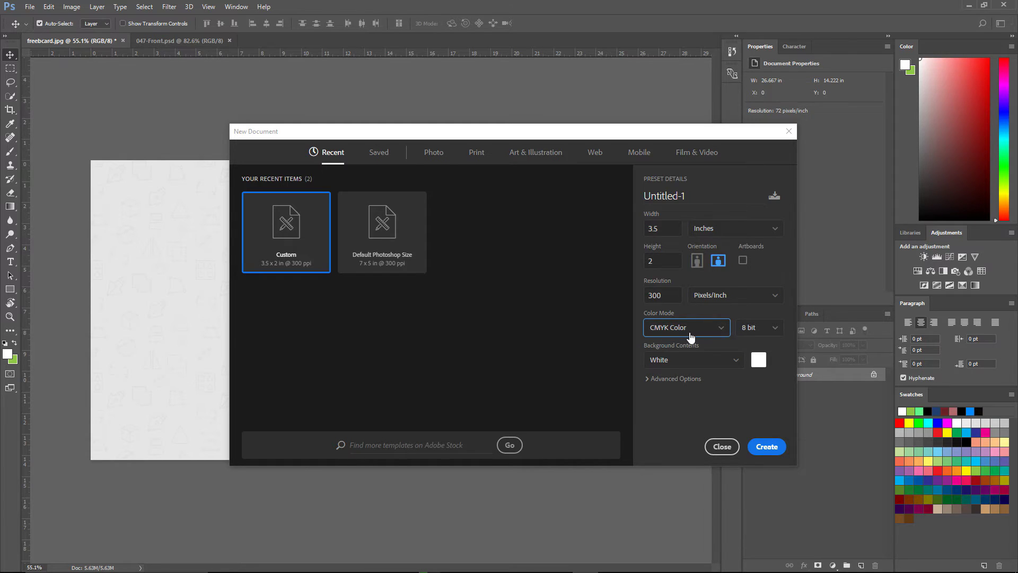
left_click(773, 451)
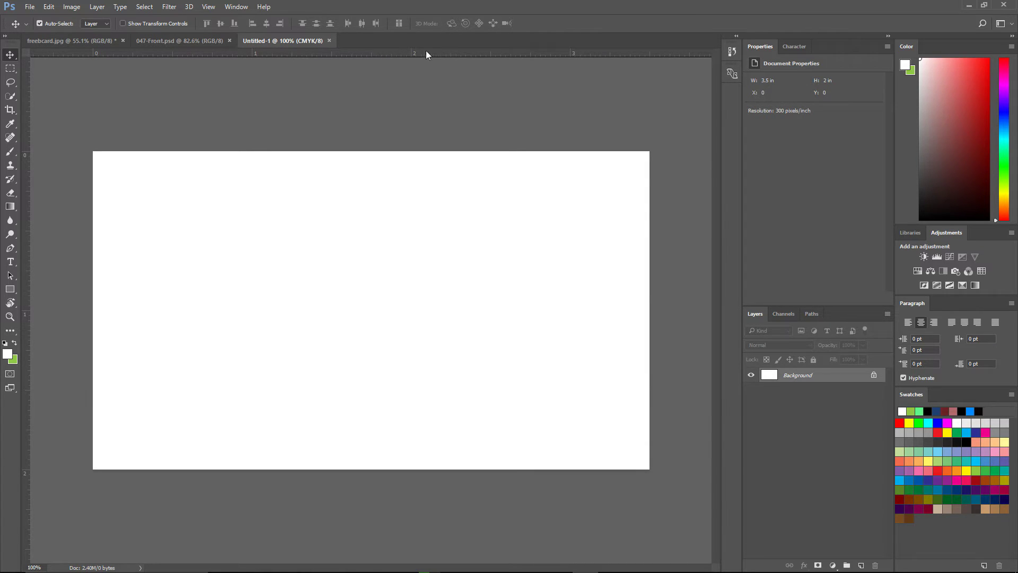
Drag guides onto the card's top, bottom, right and left trim edges.
left_click(208, 7)
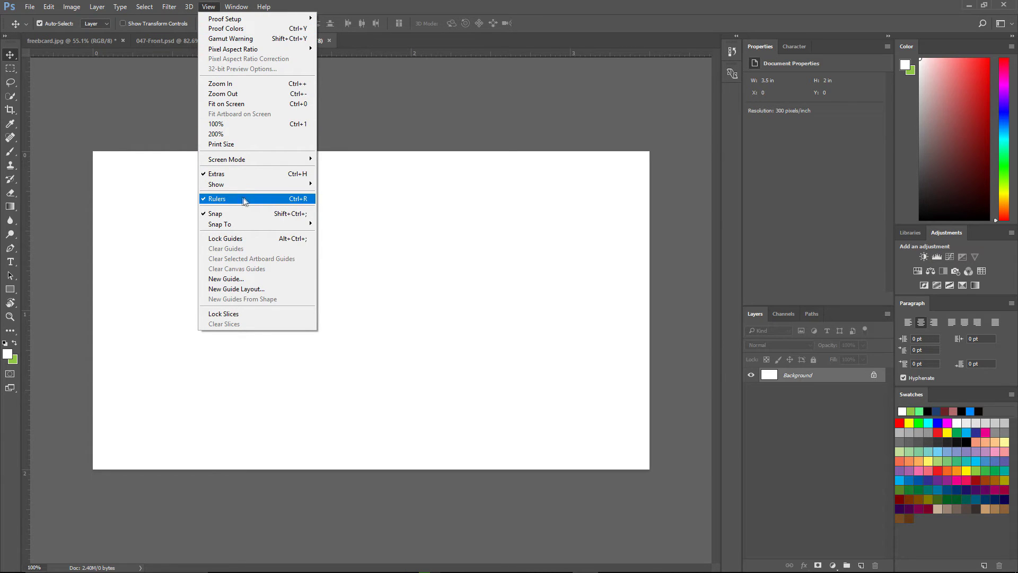
left_click(426, 51)
left_click_drag(422, 52, 410, 150)
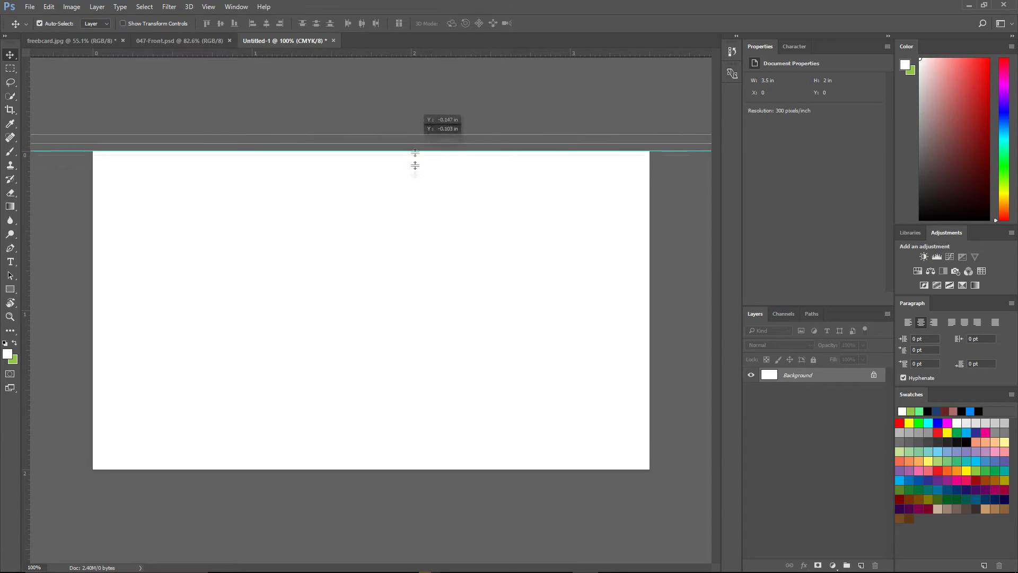
left_click_drag(418, 53, 409, 469)
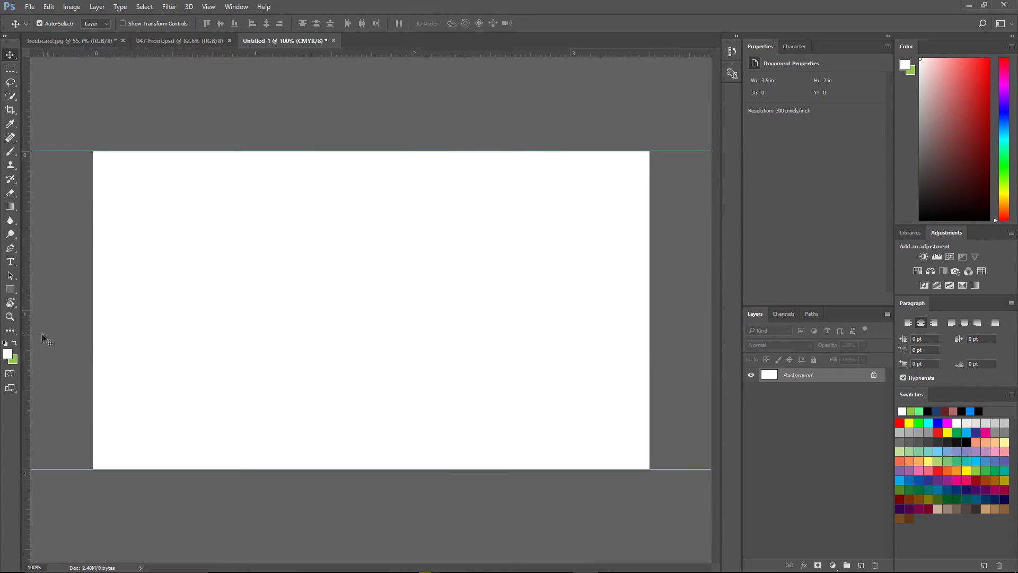
left_click_drag(26, 334, 649, 348)
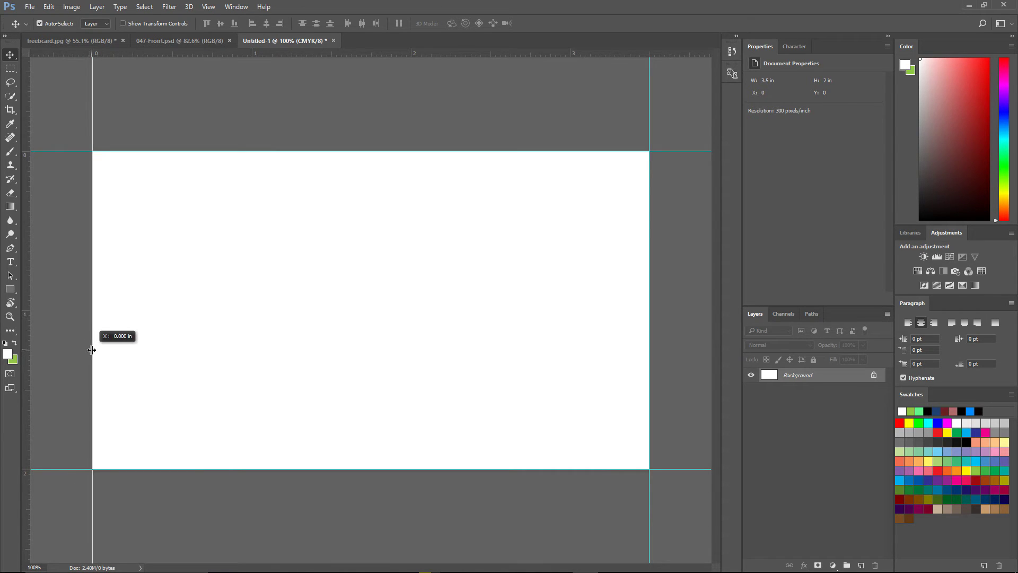
left_click_drag(26, 344, 93, 334)
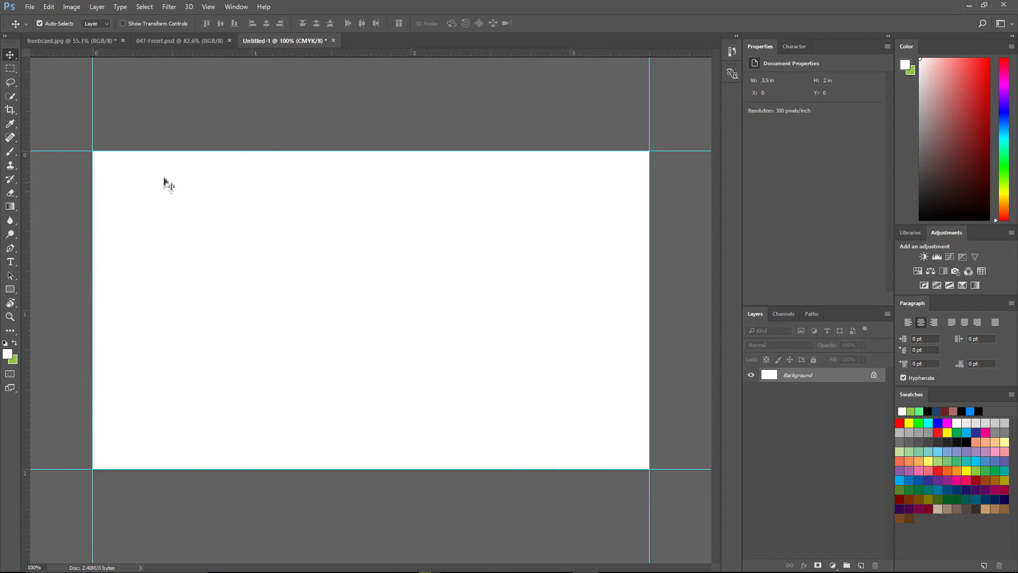
left_click(72, 7)
Enlarge the canvas to 3.75 × 2.25 inches with Canvas Size.
left_click(91, 97)
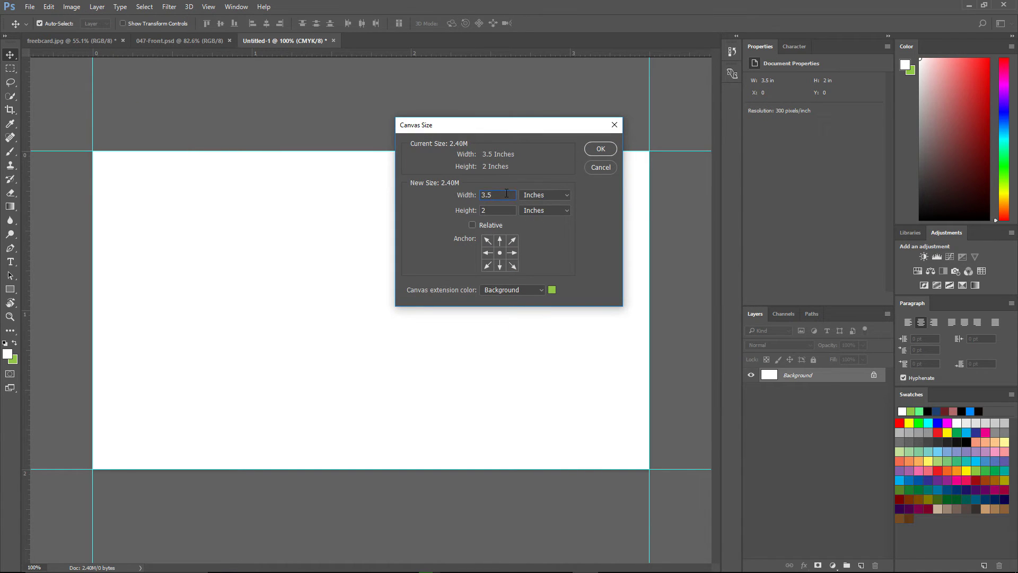
type("3.75")
type(".25")
left_click(599, 149)
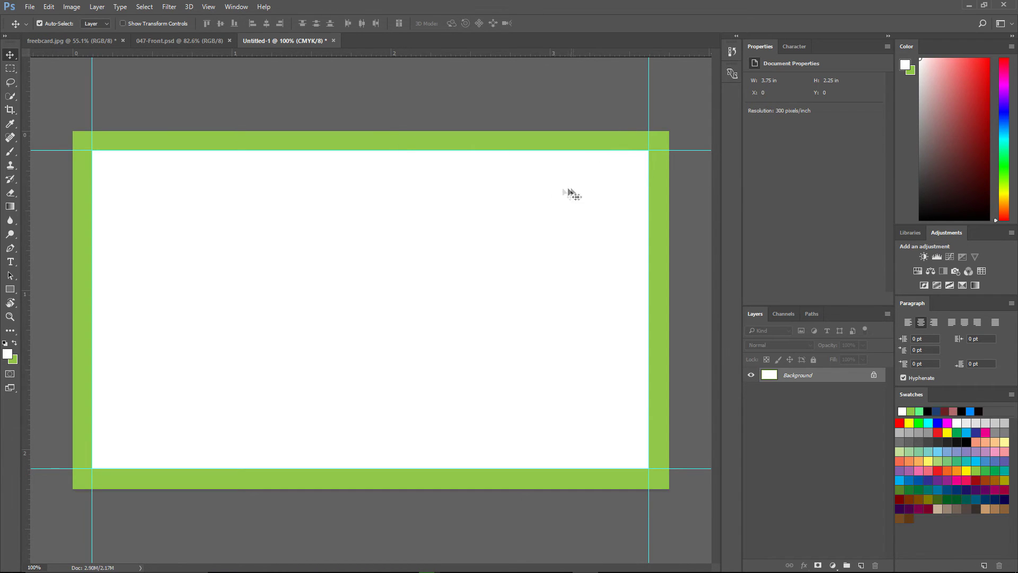
Add guides at the top, bottom, right and left bleed edges, then show 047-Front.psd.
left_click_drag(307, 53, 307, 130)
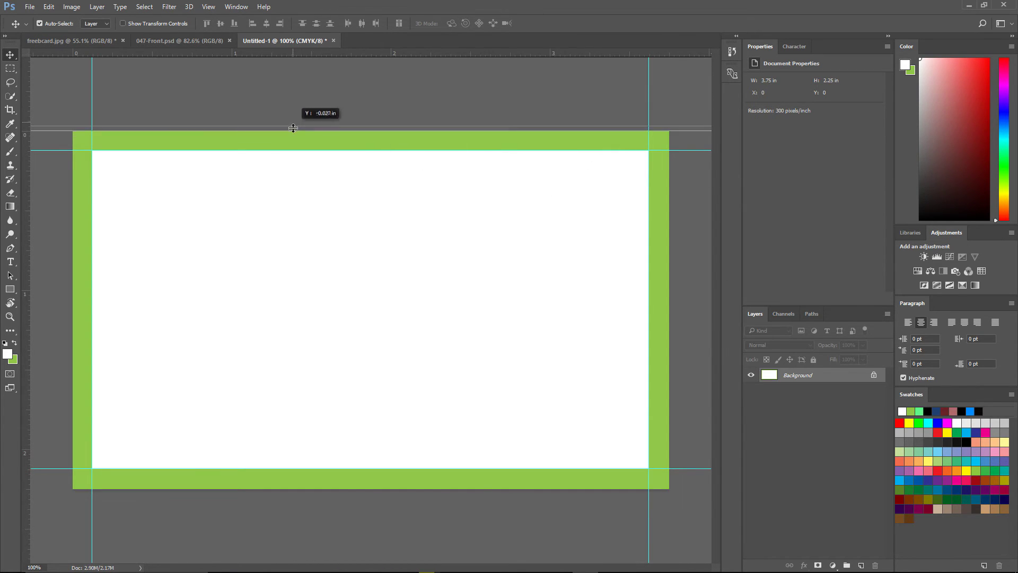
left_click_drag(309, 55, 310, 488)
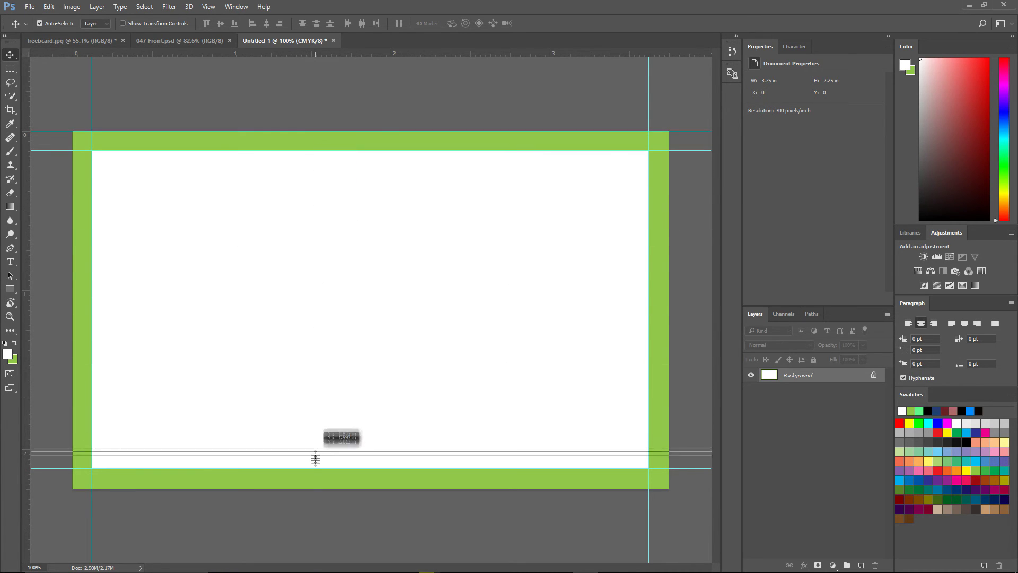
mouse_move(27, 374)
left_mouse_down()
mouse_move(651, 392)
mouse_move(669, 382)
left_mouse_up()
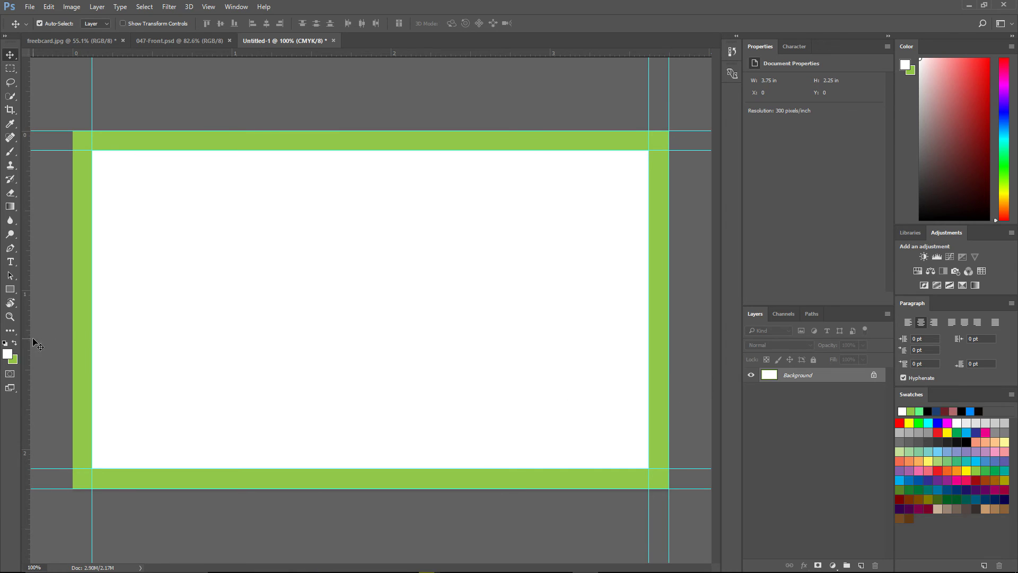
left_click_drag(27, 342, 71, 345)
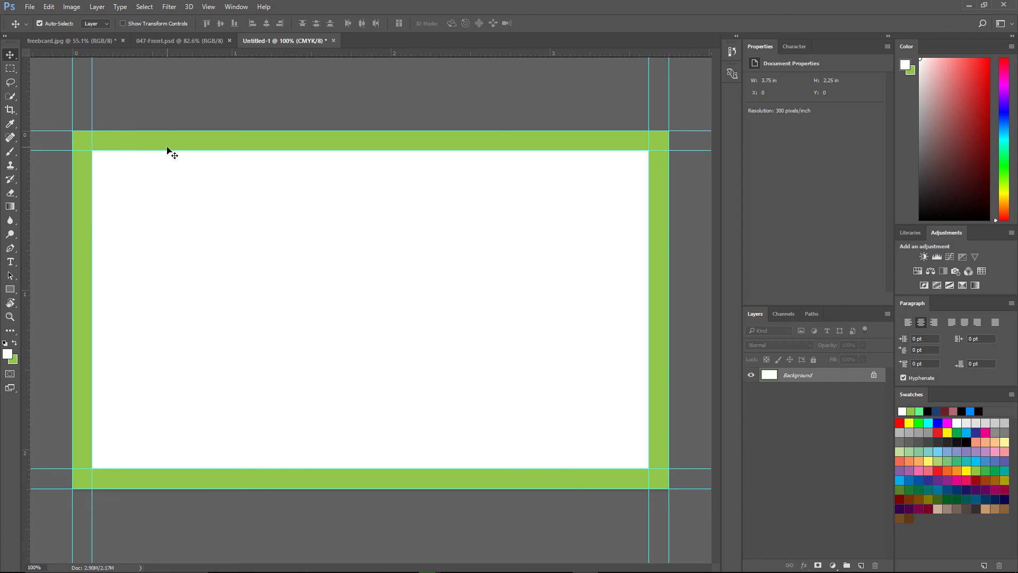
left_click(167, 40)
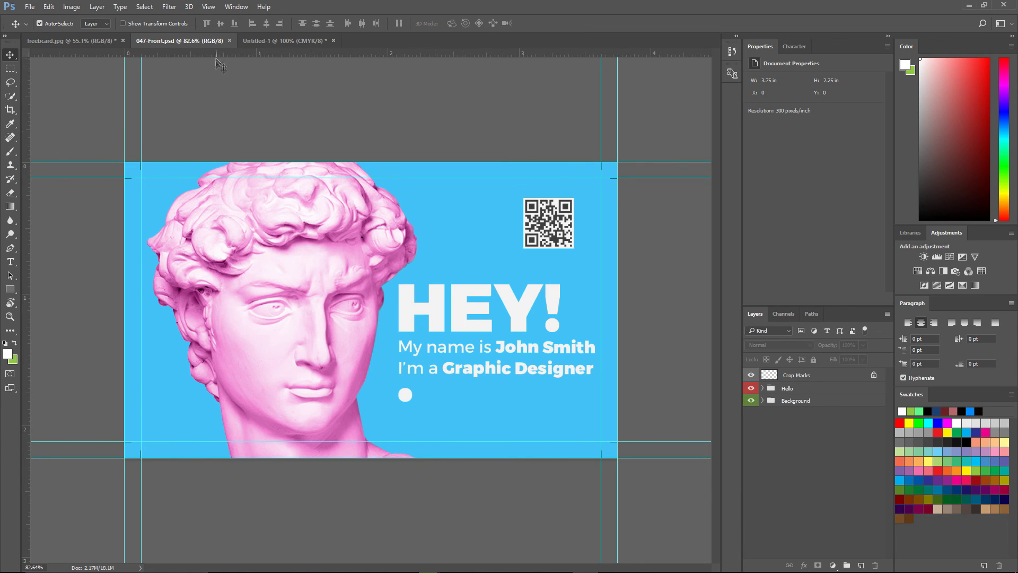
Hide the guides on the 047-Front card with View > Show > Guides.
left_click(208, 6)
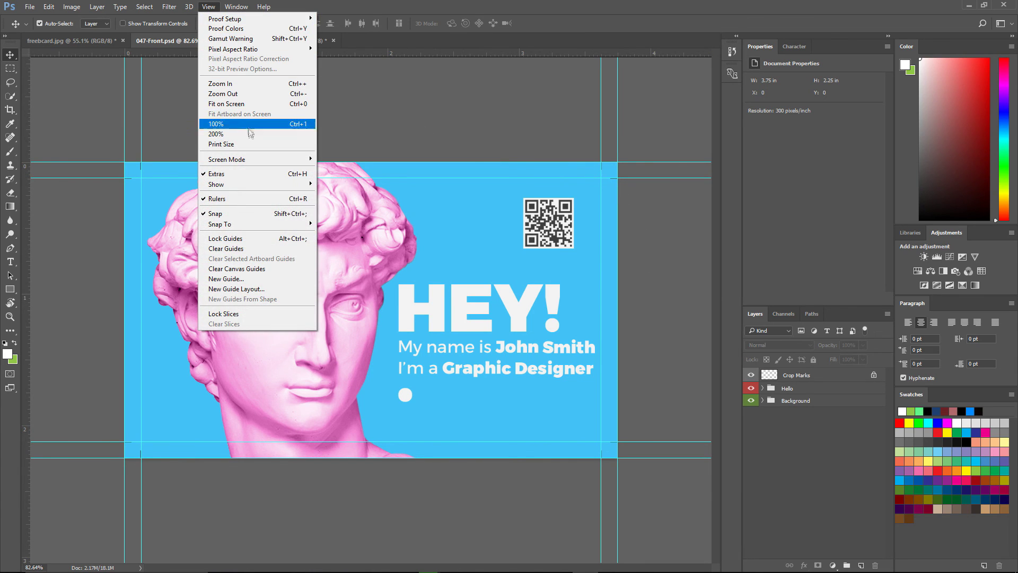
mouse_move(216, 184)
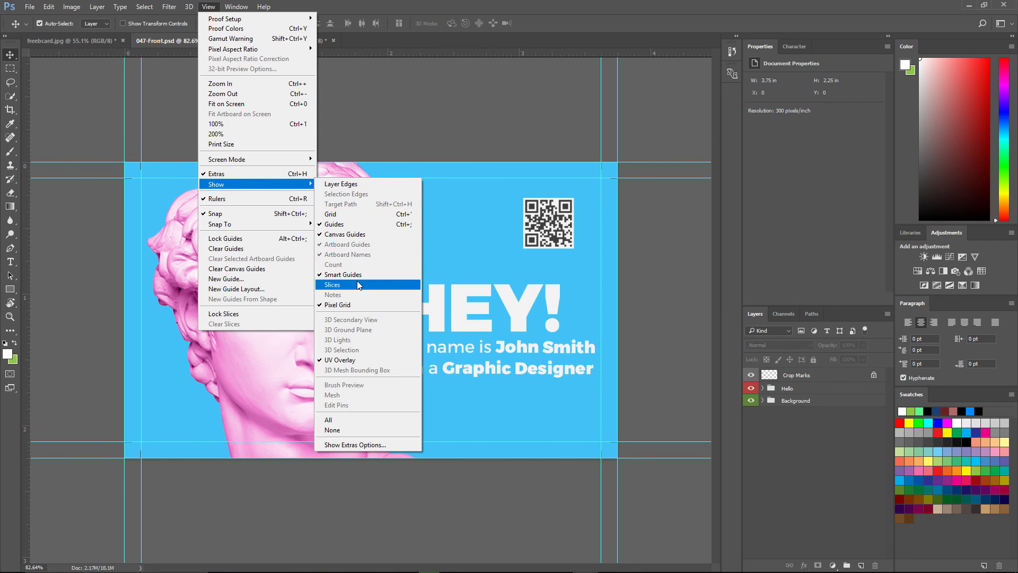
left_click(357, 224)
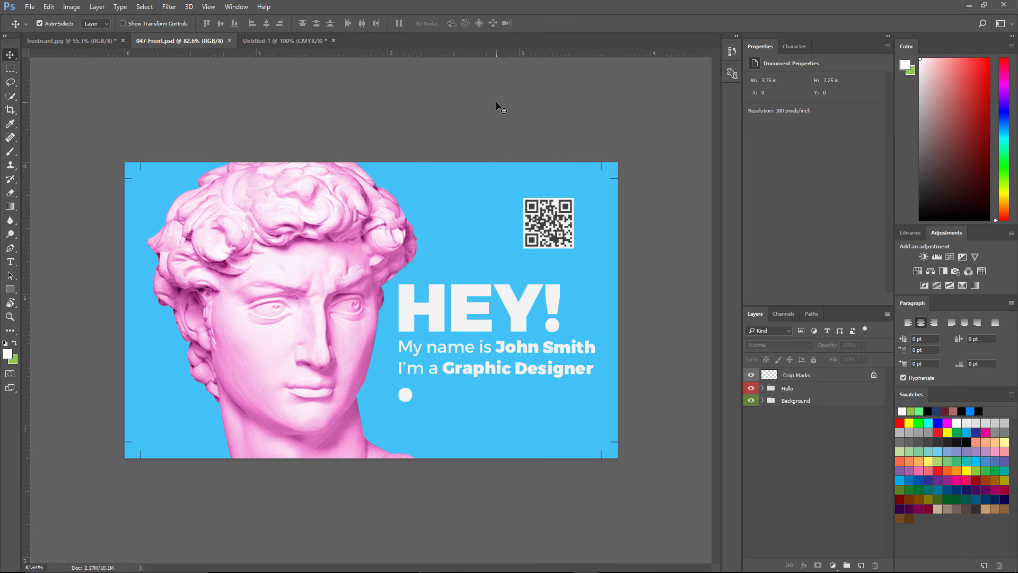